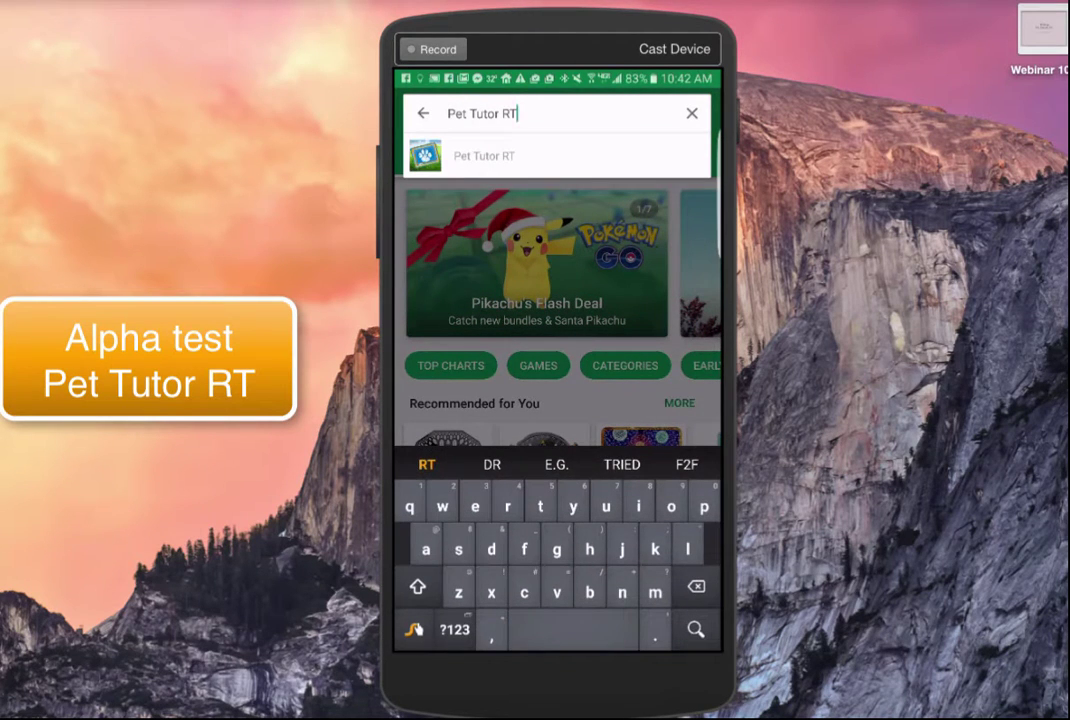
- Correct the Play Store search text to 'Pet Tutor' and run the search
{"action": "key", "text": "BackSpace"}
{"action": "key", "text": "BackSpace"}
{"action": "key", "text": "BackSpace"}
{"action": "key", "text": "BackSpace"}
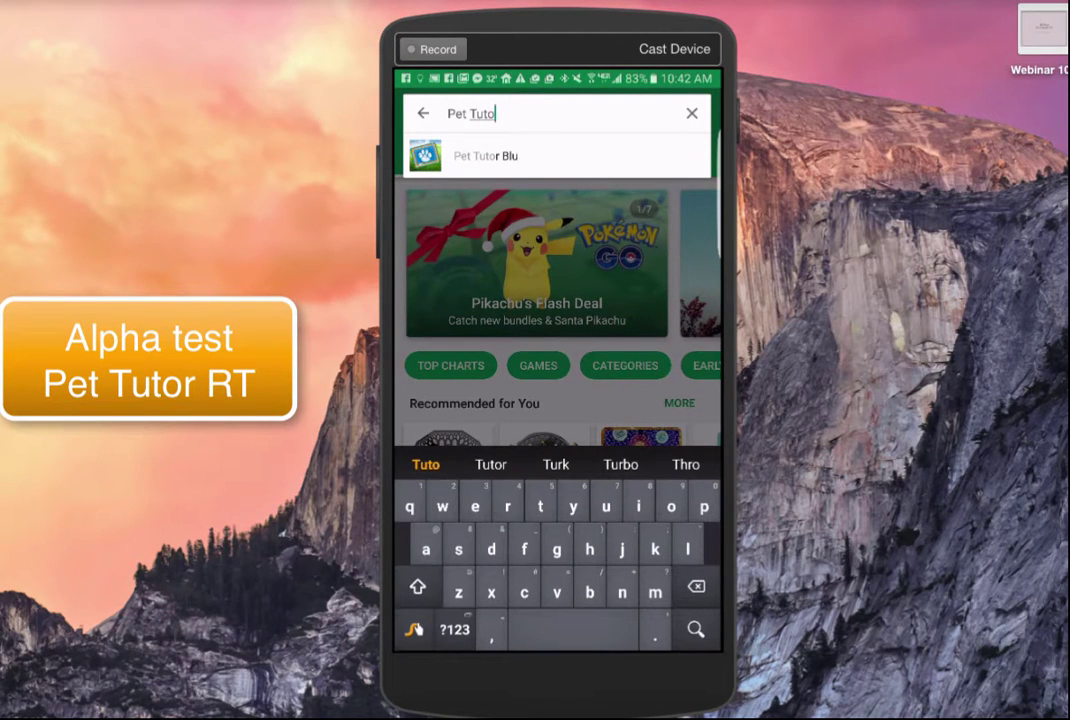
{"action": "type", "text": "r"}
{"action": "key", "text": "Return"}
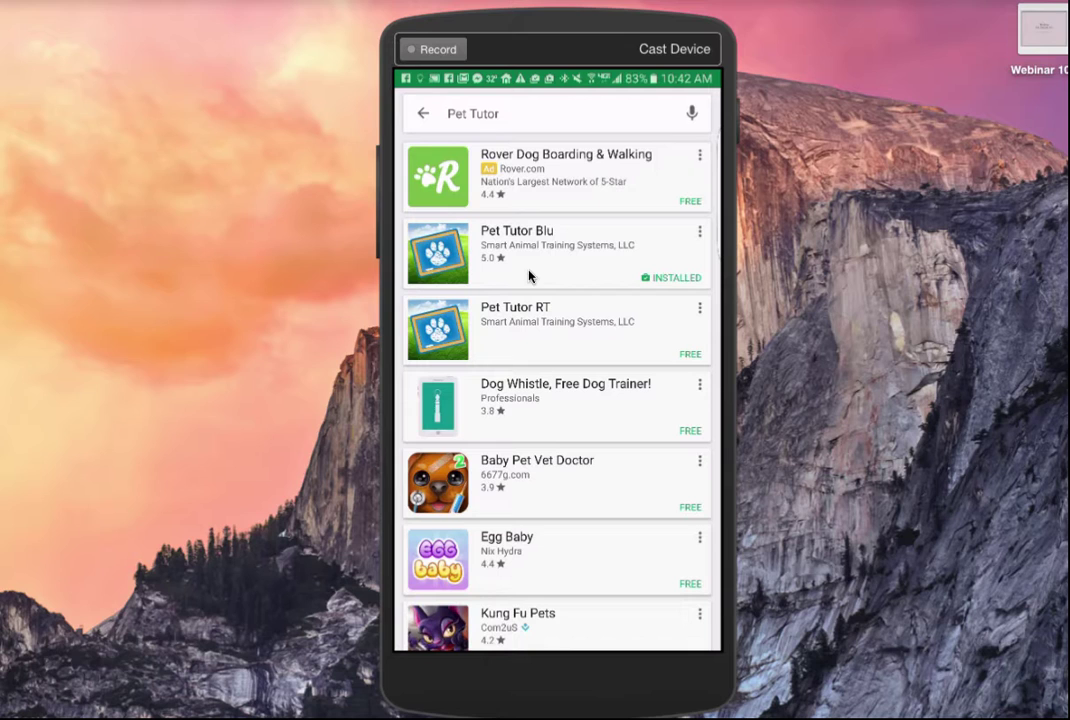
- Open the Pet Tutor RT store page and install the app
{"action": "left_click", "coordinate": [646, 347]}
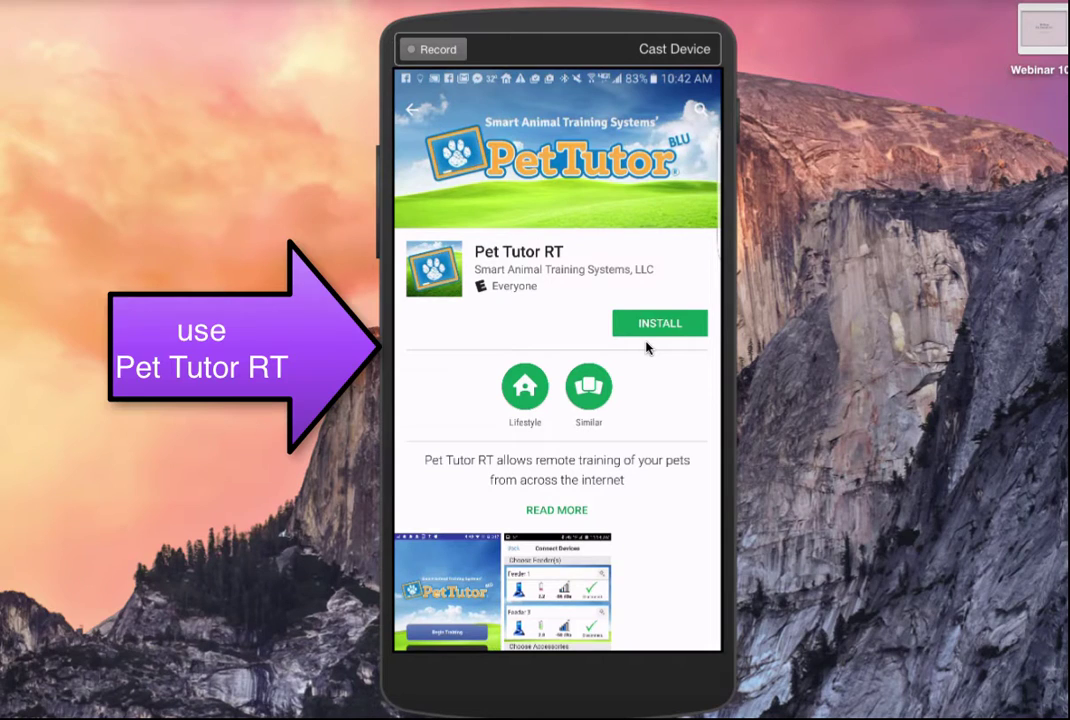
{"action": "left_click", "coordinate": [646, 340]}
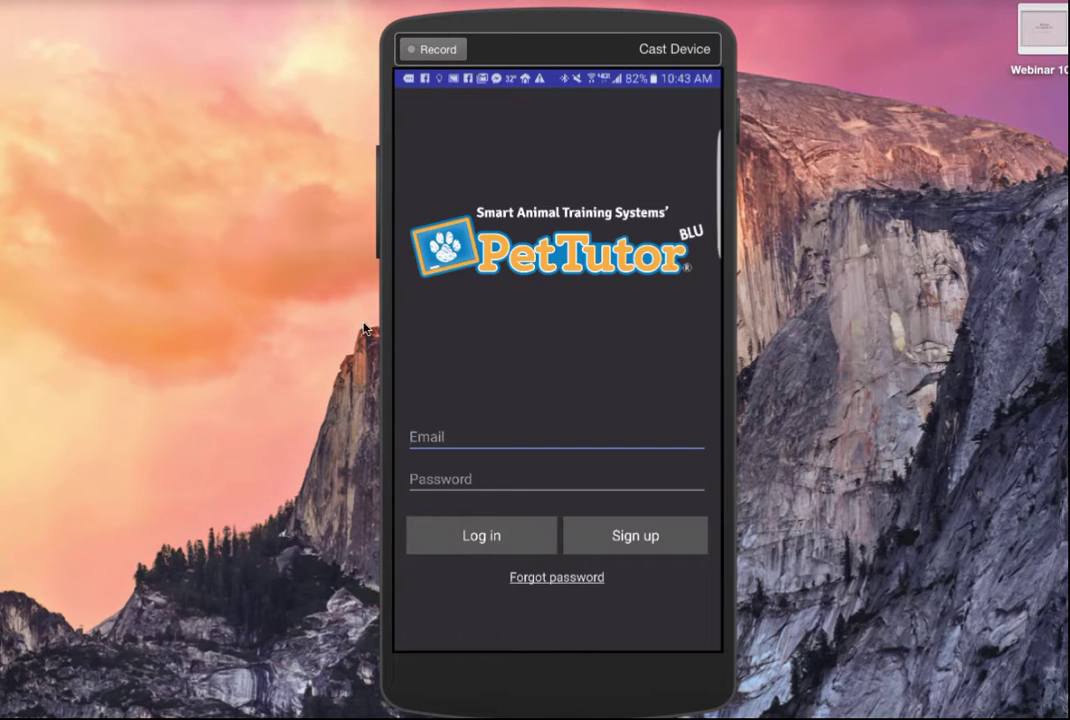
- Enter the account e-mail address in the login Email field, using the keyboard suggestion
{"action": "left_click", "coordinate": [461, 418]}
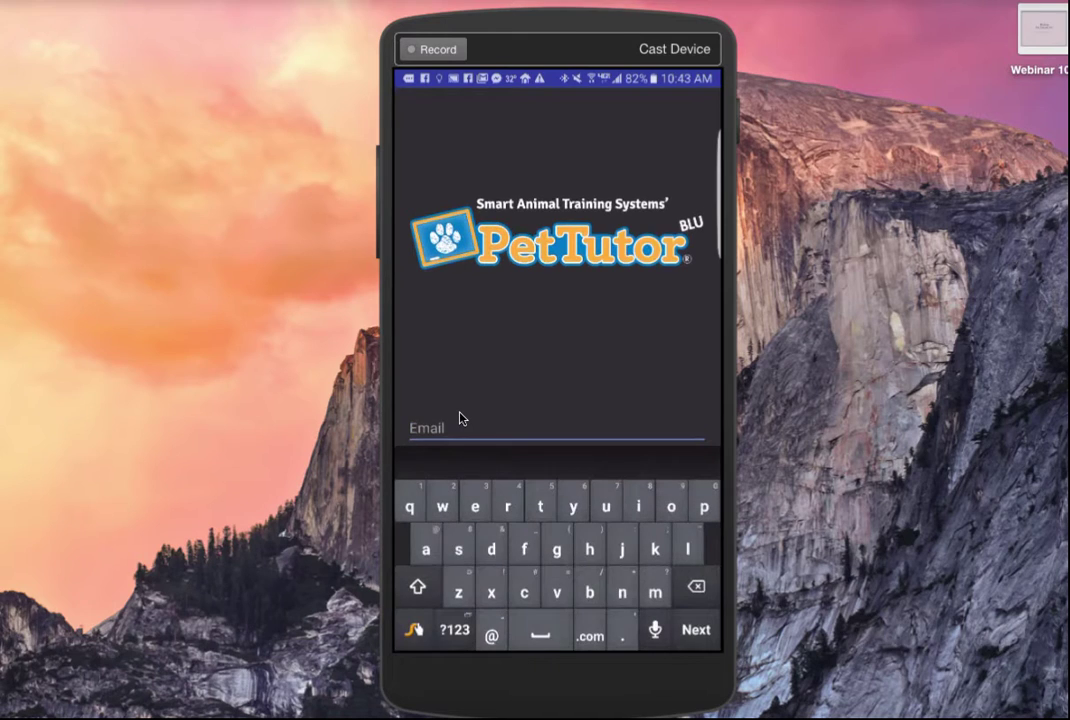
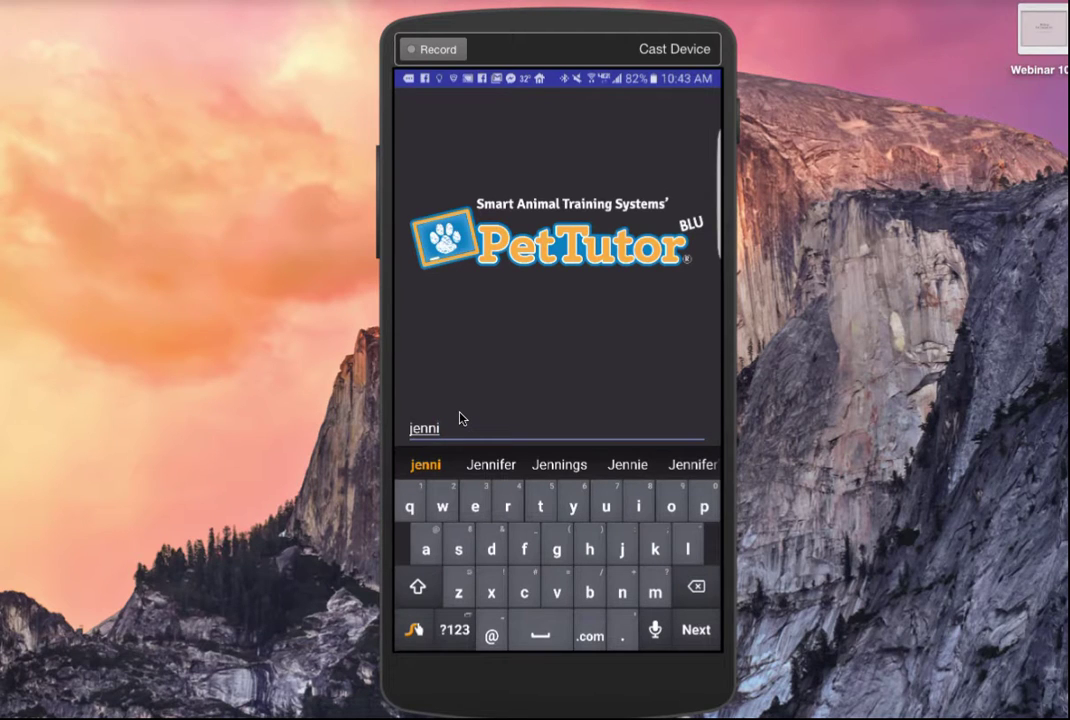
{"action": "left_click", "coordinate": [491, 464]}
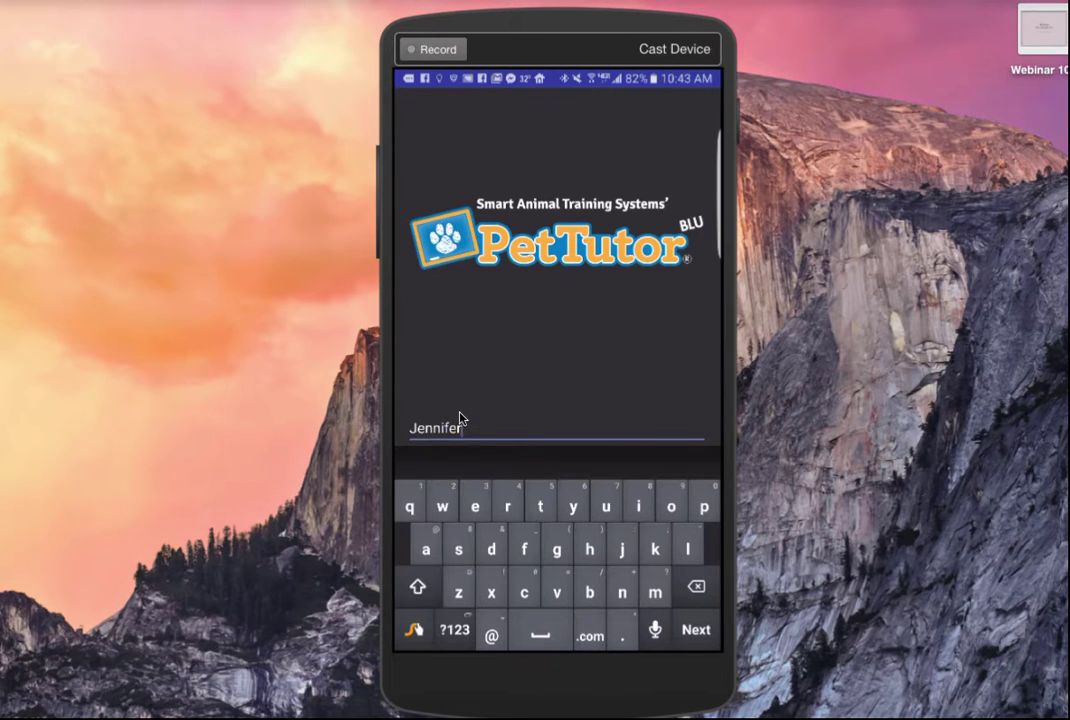
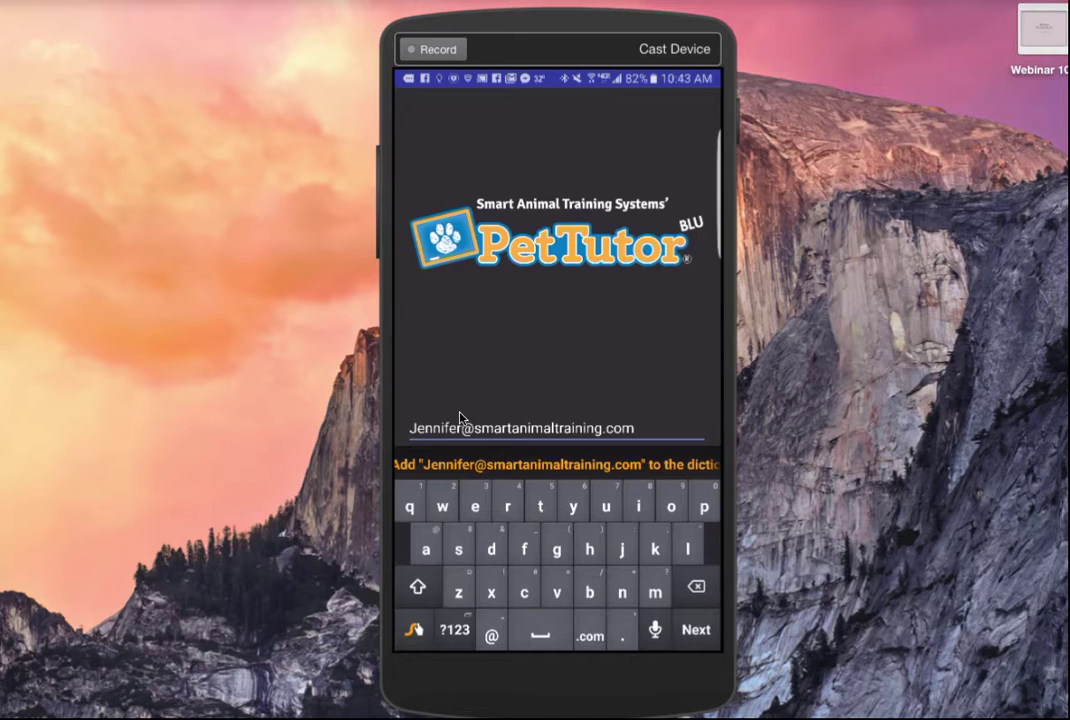
{"action": "key", "text": "Tab"}
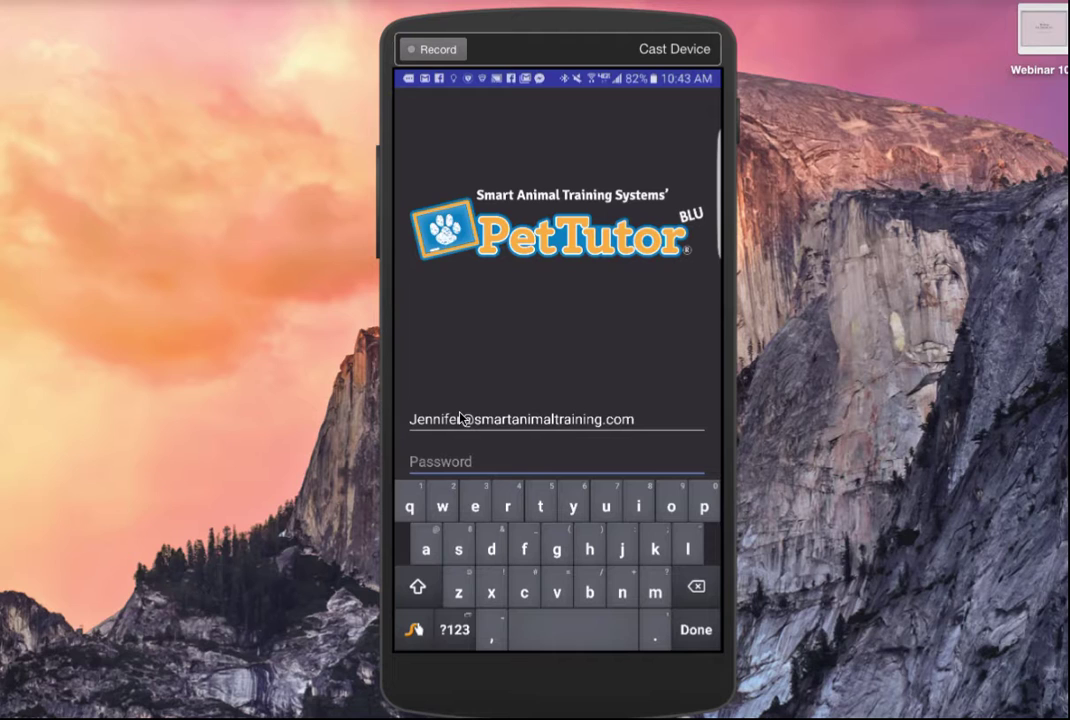
- Type the account password into the Password field and finish entry
{"action": "type", "text": "pettut"}
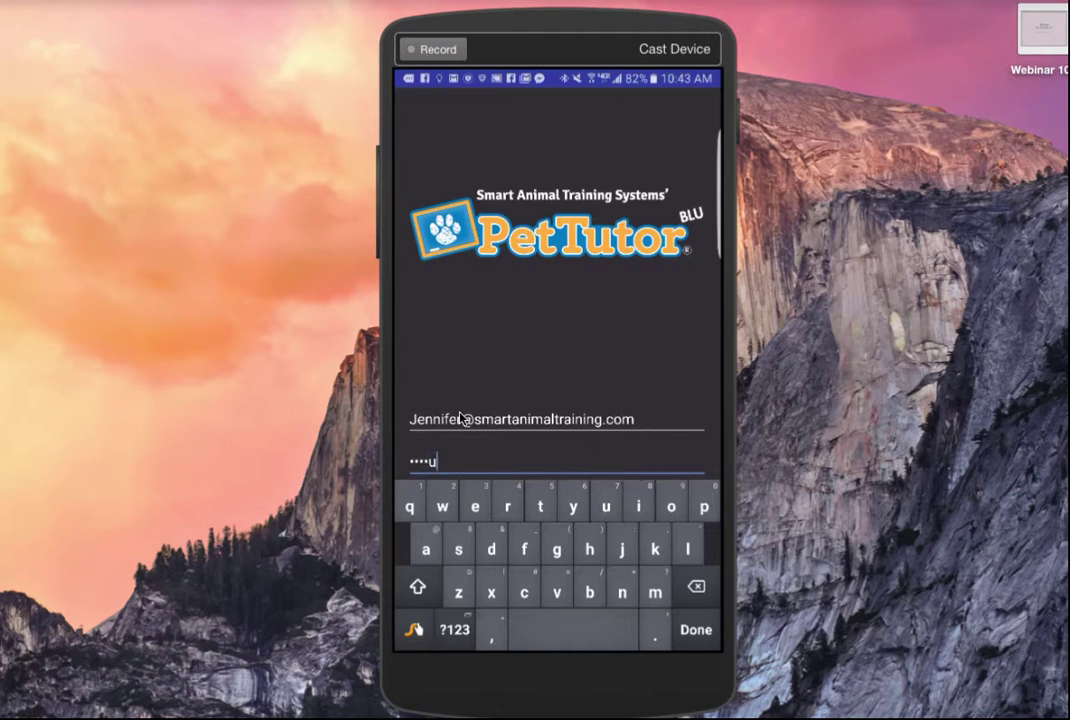
{"action": "type", "text": "or12"}
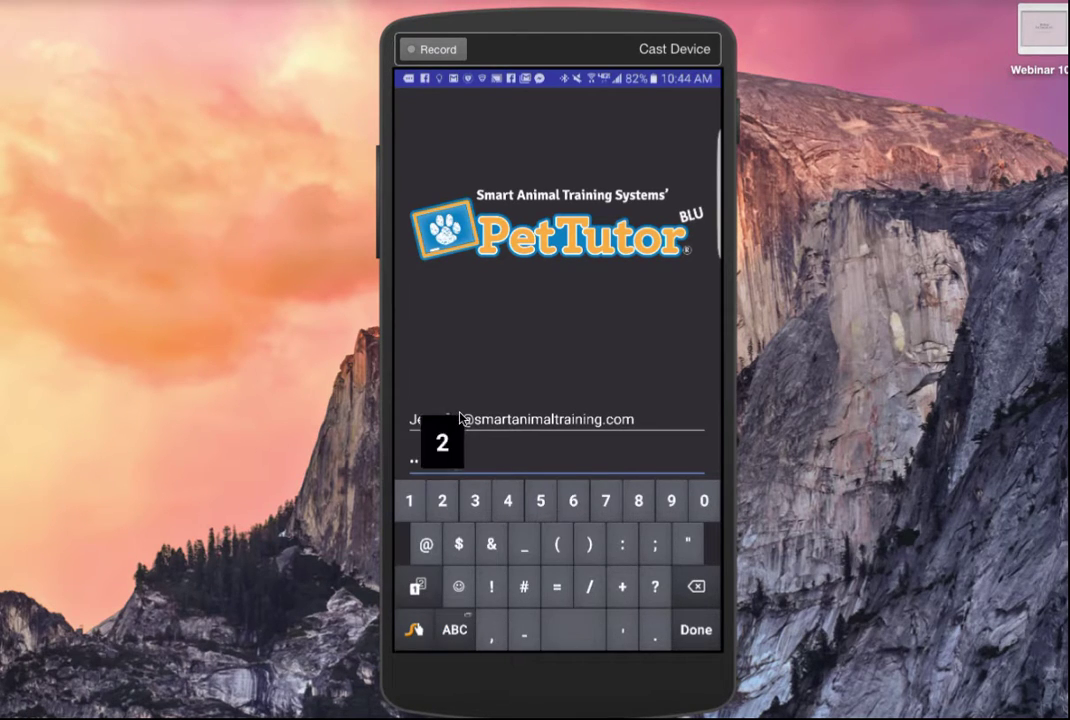
{"action": "type", "text": "3"}
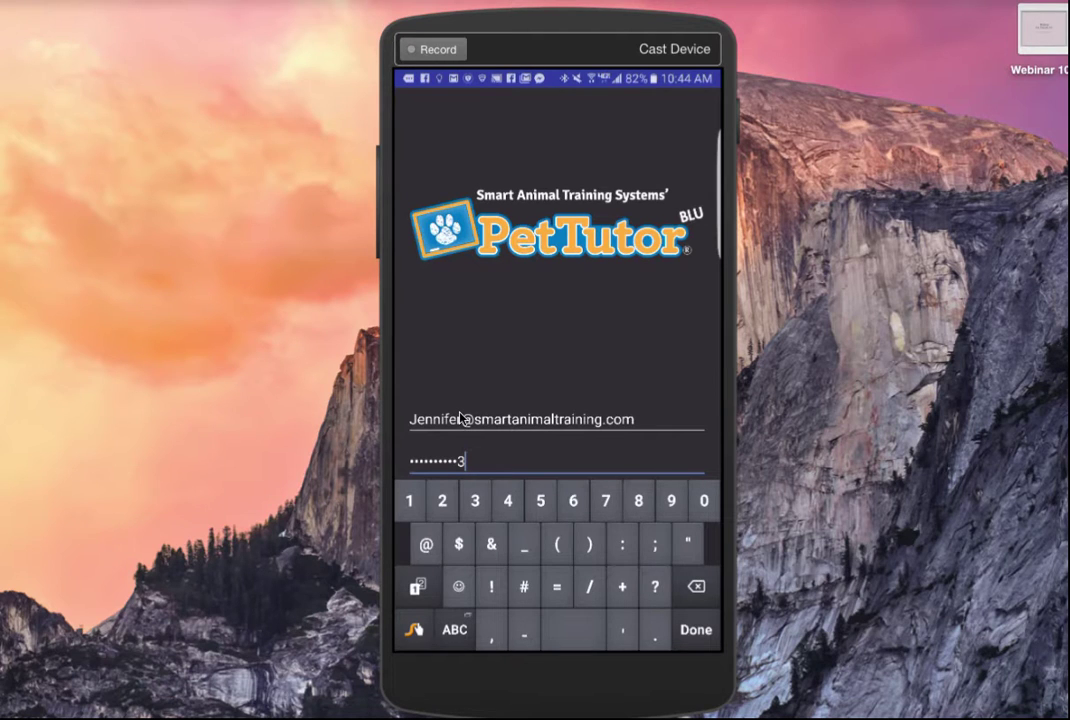
{"action": "key", "text": "Return"}
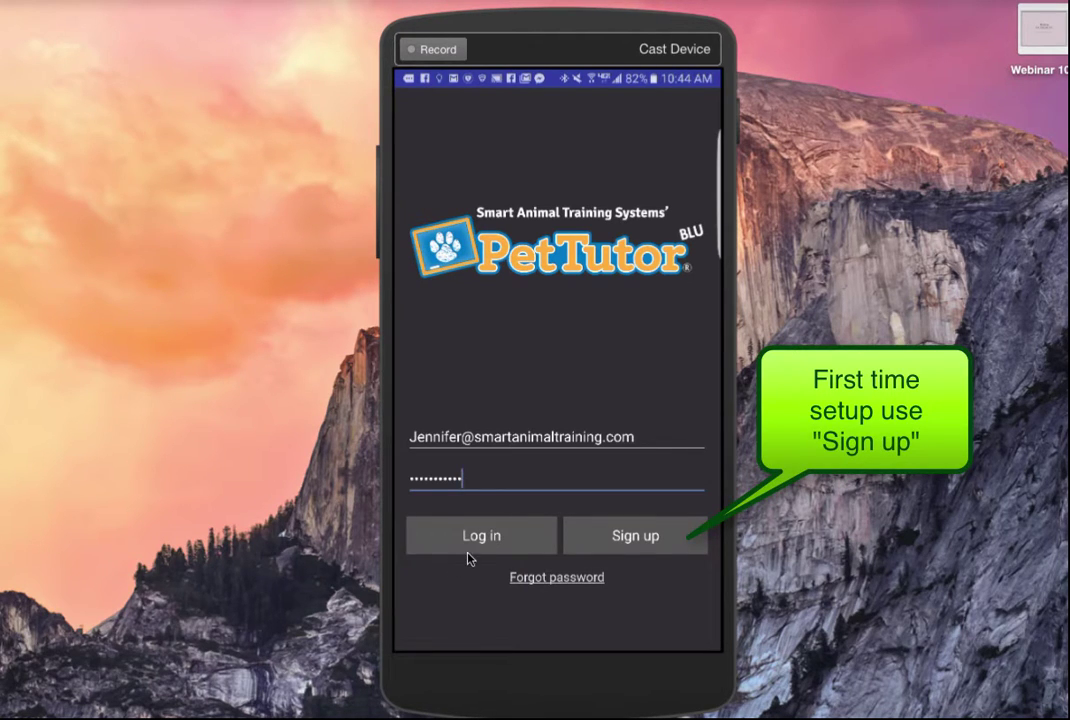
- Switch to account creation, confirm the password, enter the holder's name, and create the account
{"action": "left_click", "coordinate": [663, 555]}
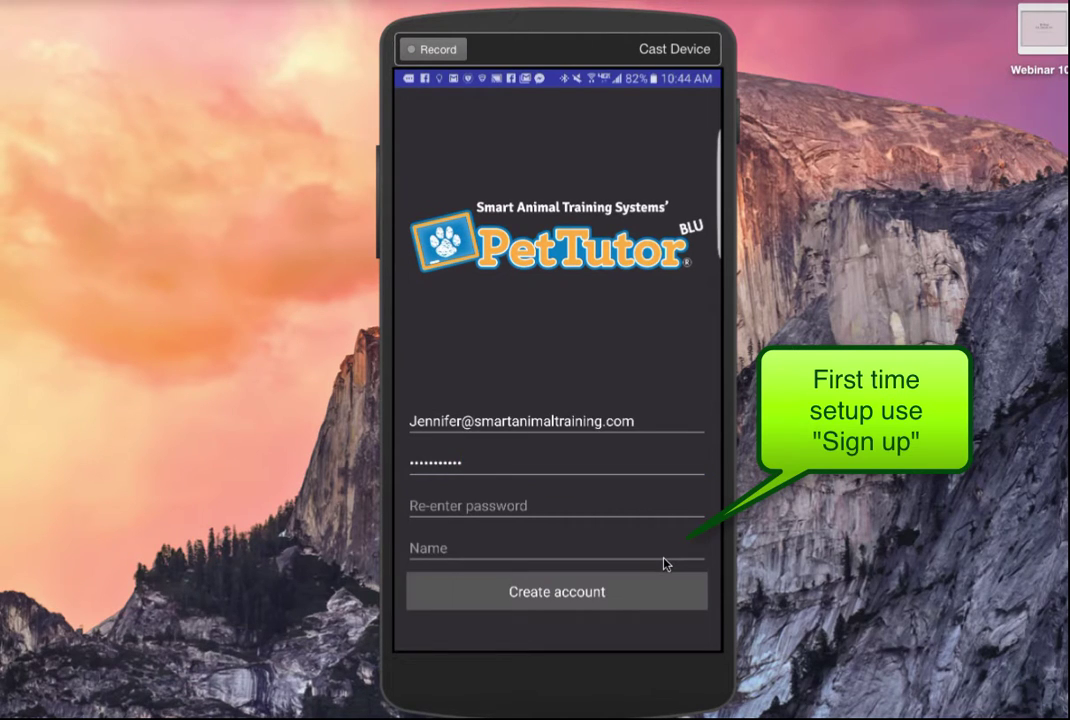
{"action": "key", "text": "Tab"}
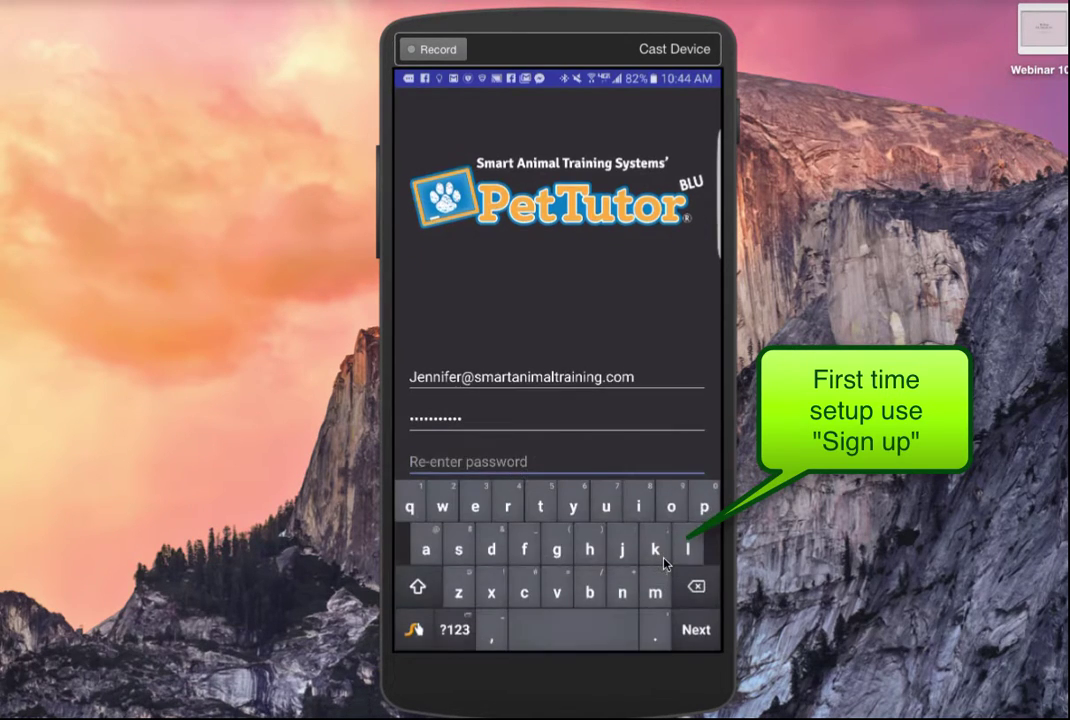
{"action": "type", "text": "pe"}
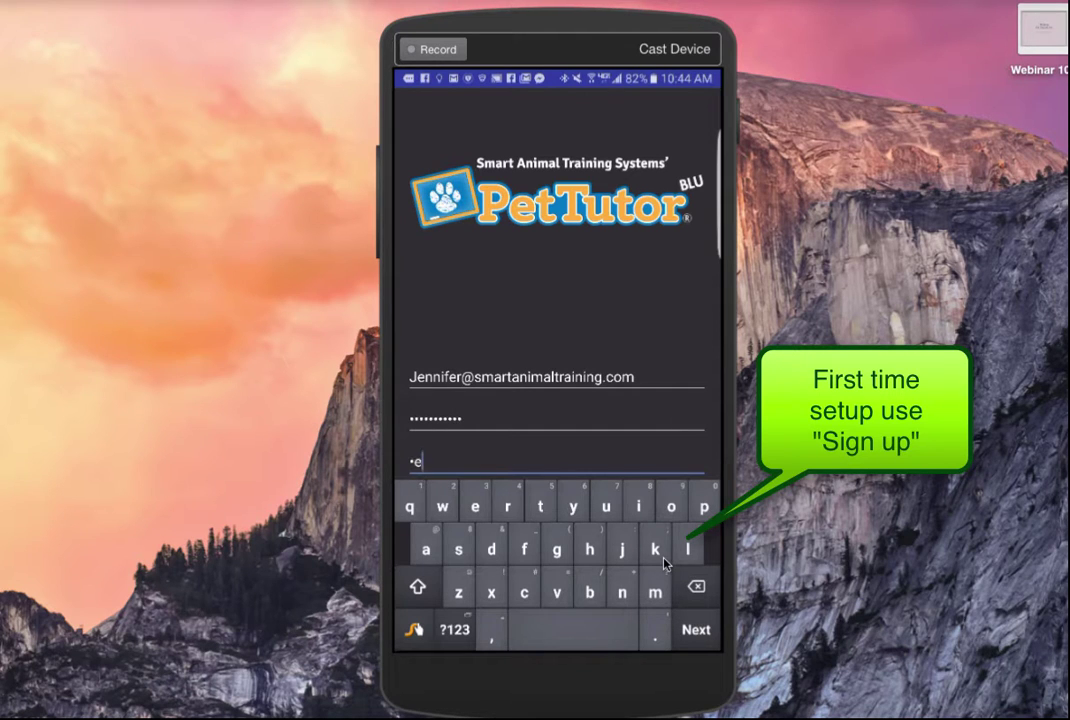
{"action": "type", "text": "ttutor"}
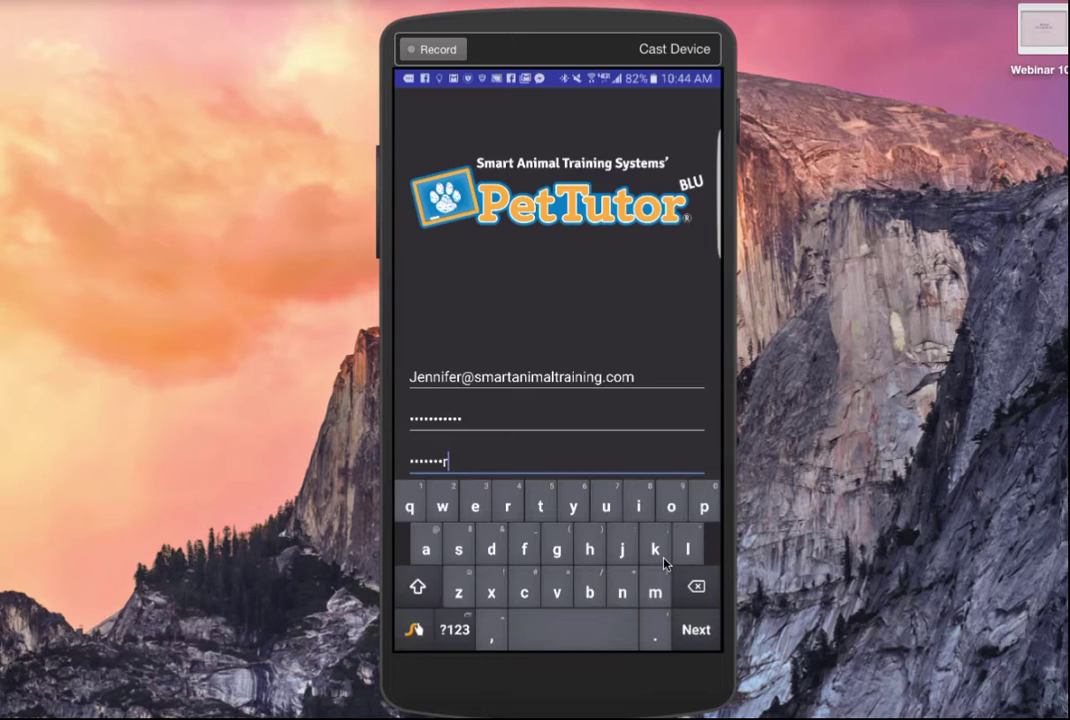
{"action": "type", "text": "123"}
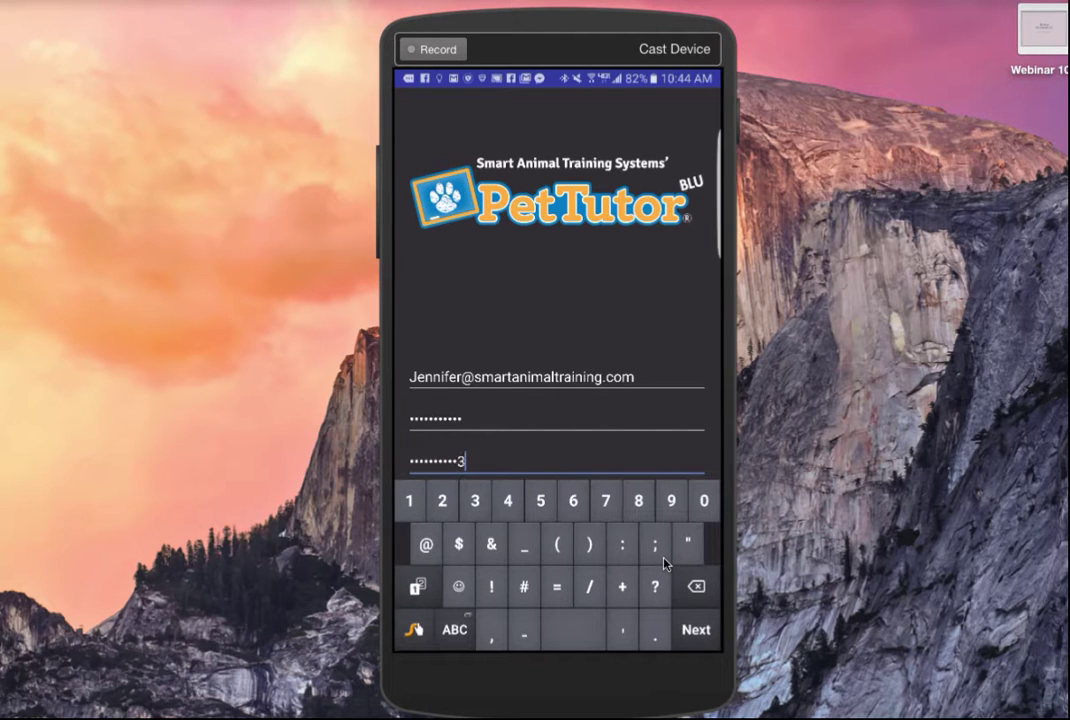
{"action": "key", "text": "Return"}
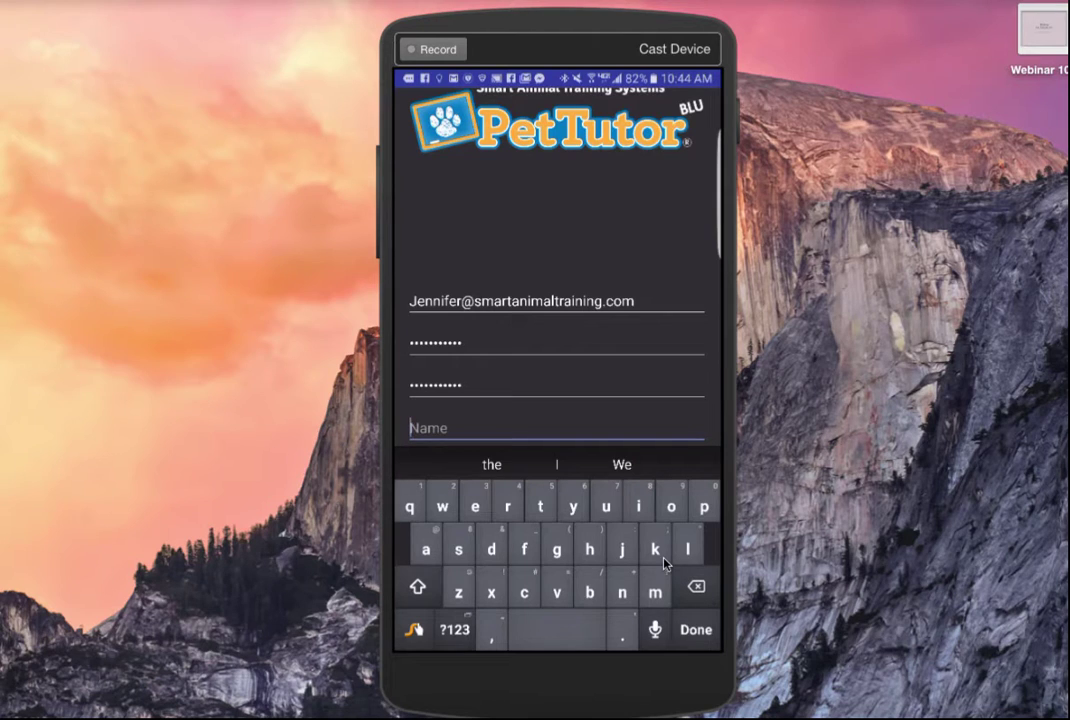
{"action": "type", "text": "je"}
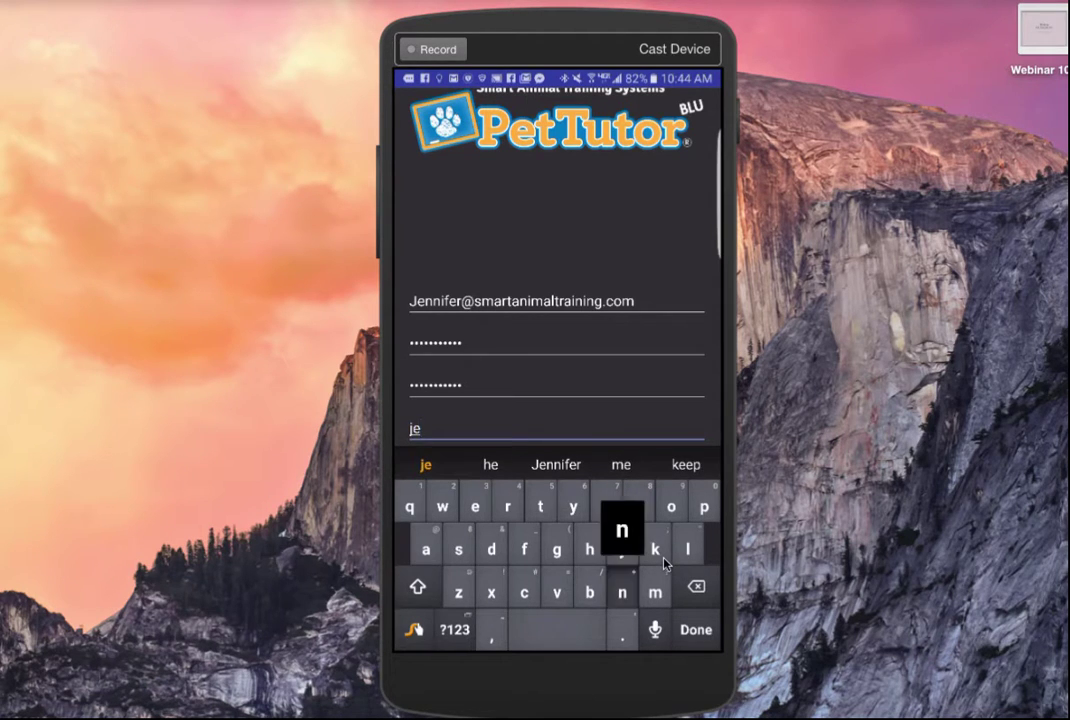
{"action": "type", "text": "nn"}
{"action": "key", "text": "Return"}
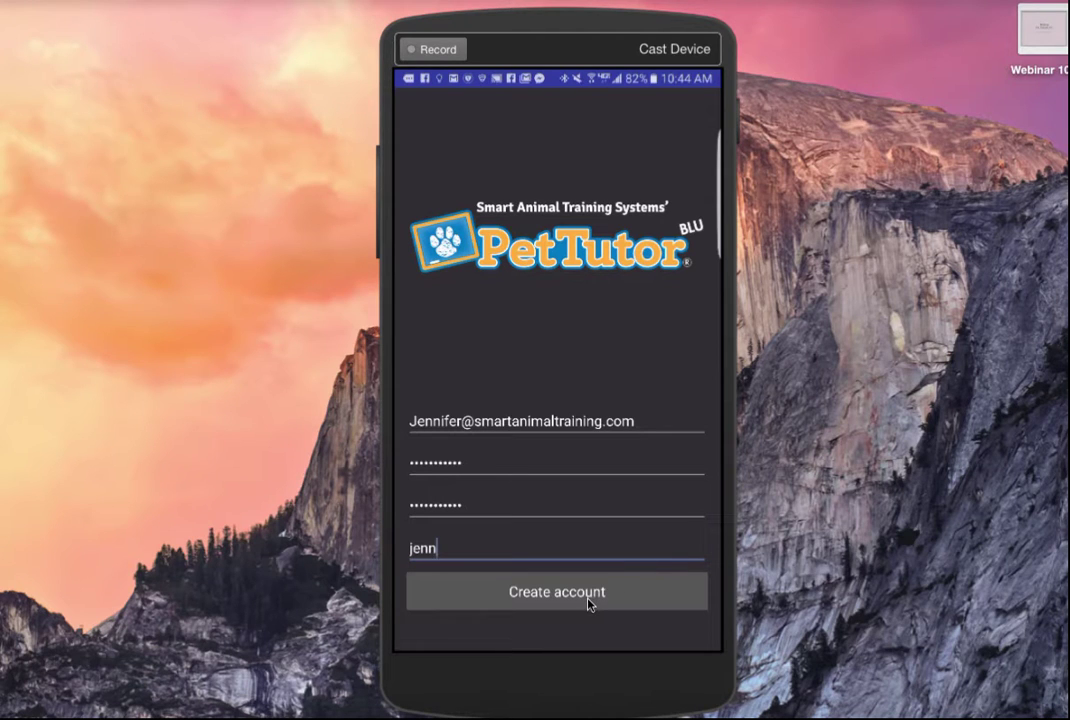
{"action": "left_click", "coordinate": [589, 598]}
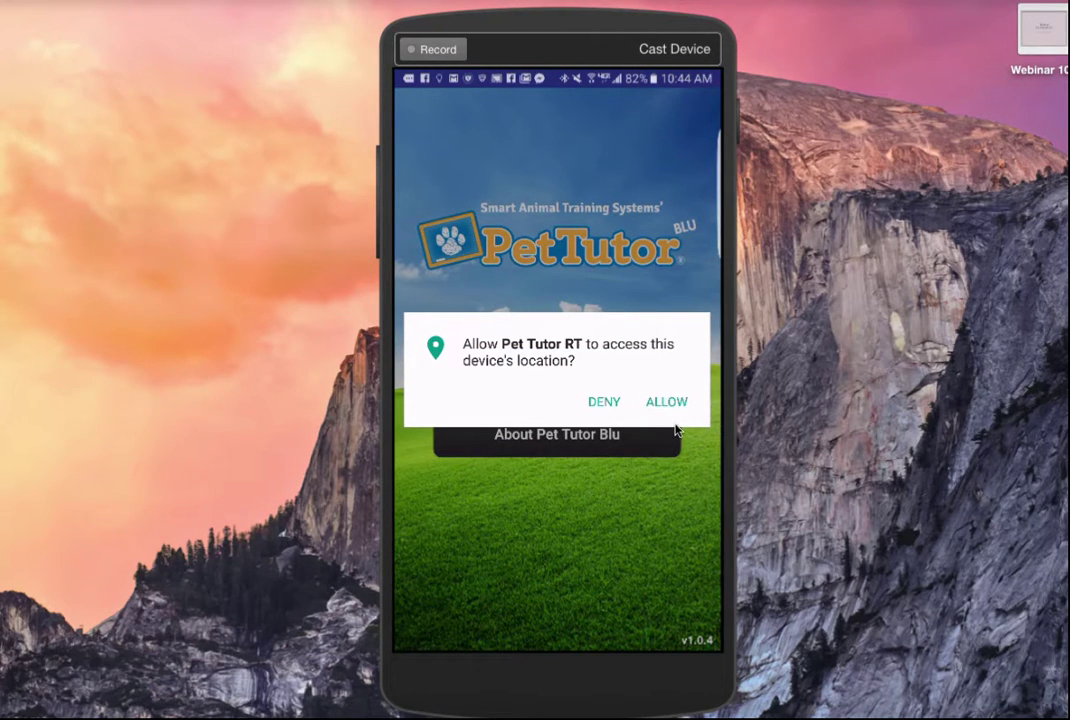
- Allow Pet Tutor RT to access the device's location
{"action": "left_click", "coordinate": [675, 426]}
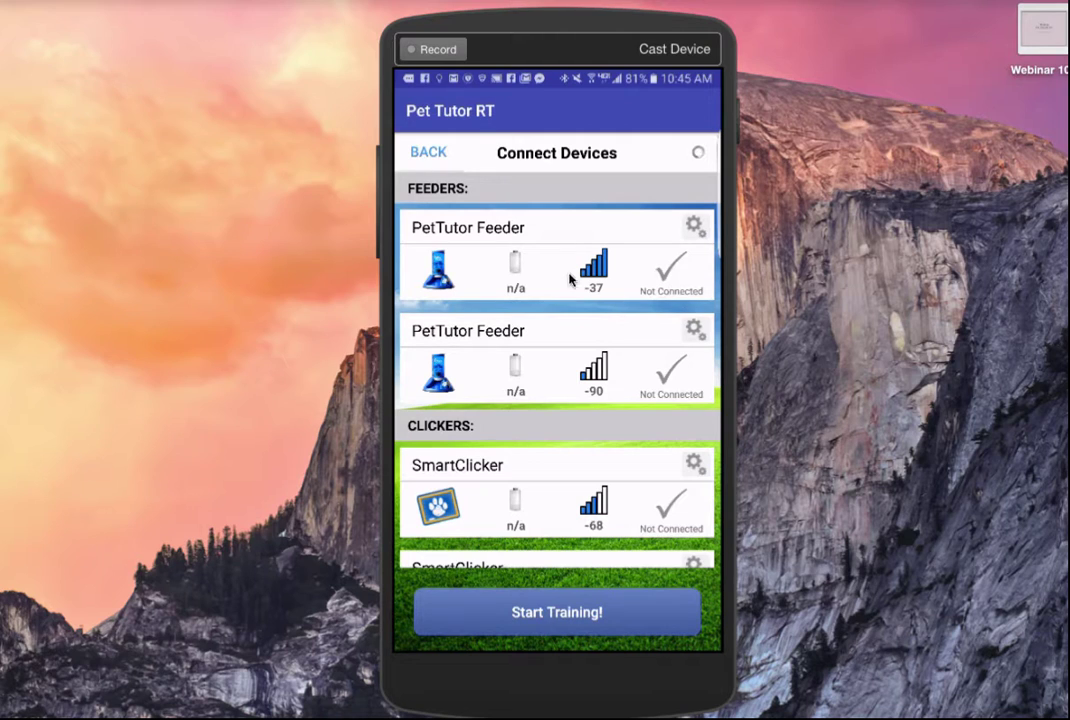
- Connect to the first PetTutor Feeder in the Connect Devices list
{"action": "left_click", "coordinate": [710, 302]}
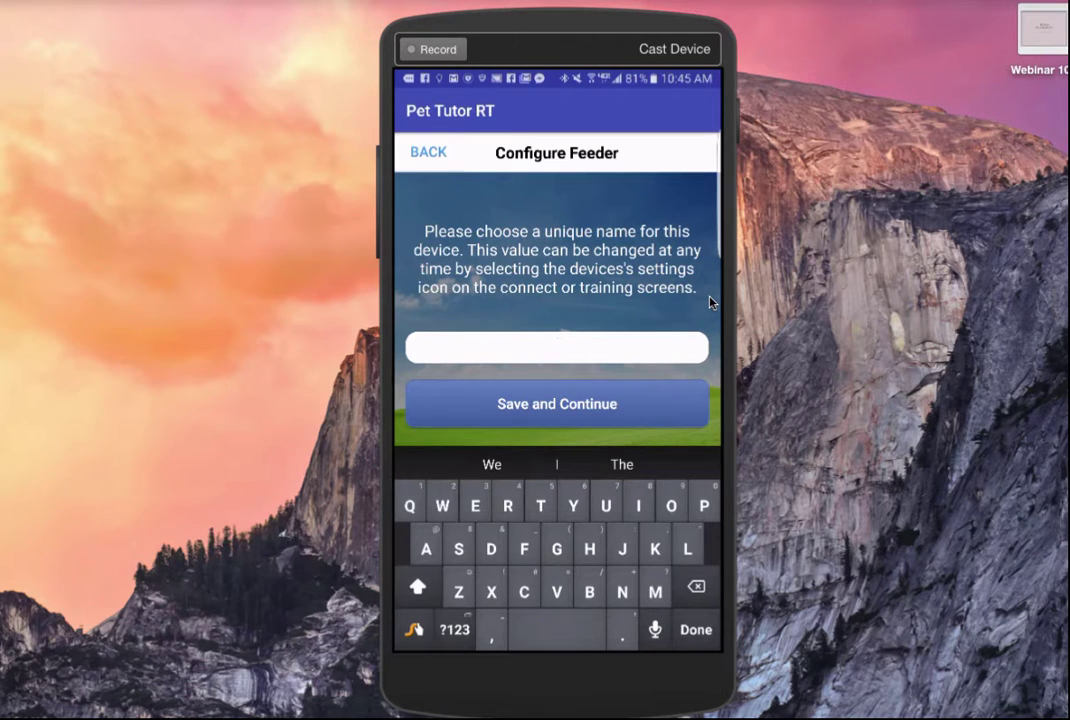
- Name the feeder 'Feeder 1' and save it
{"action": "type", "text": "Fee"}
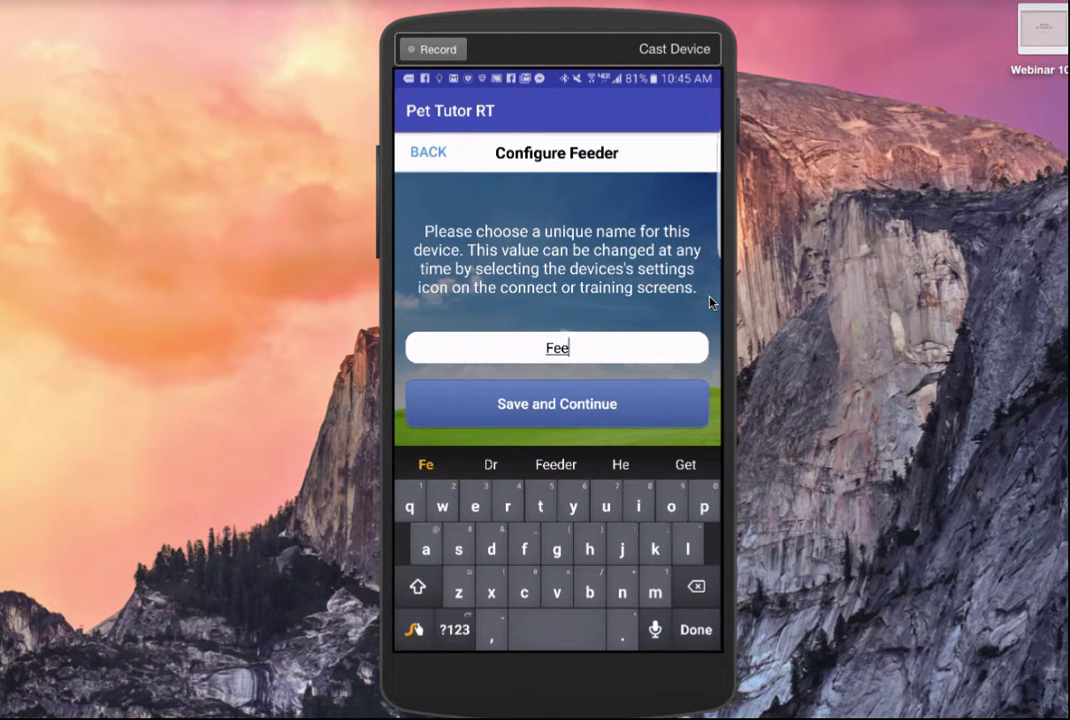
{"action": "type", "text": "der "}
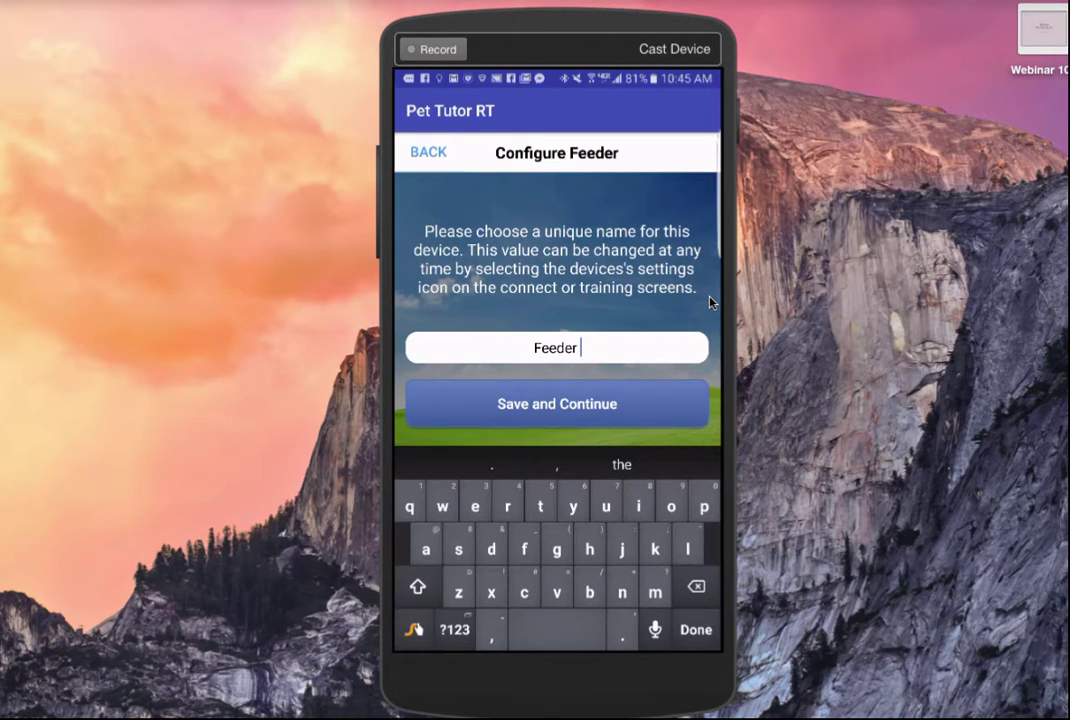
{"action": "type", "text": "1"}
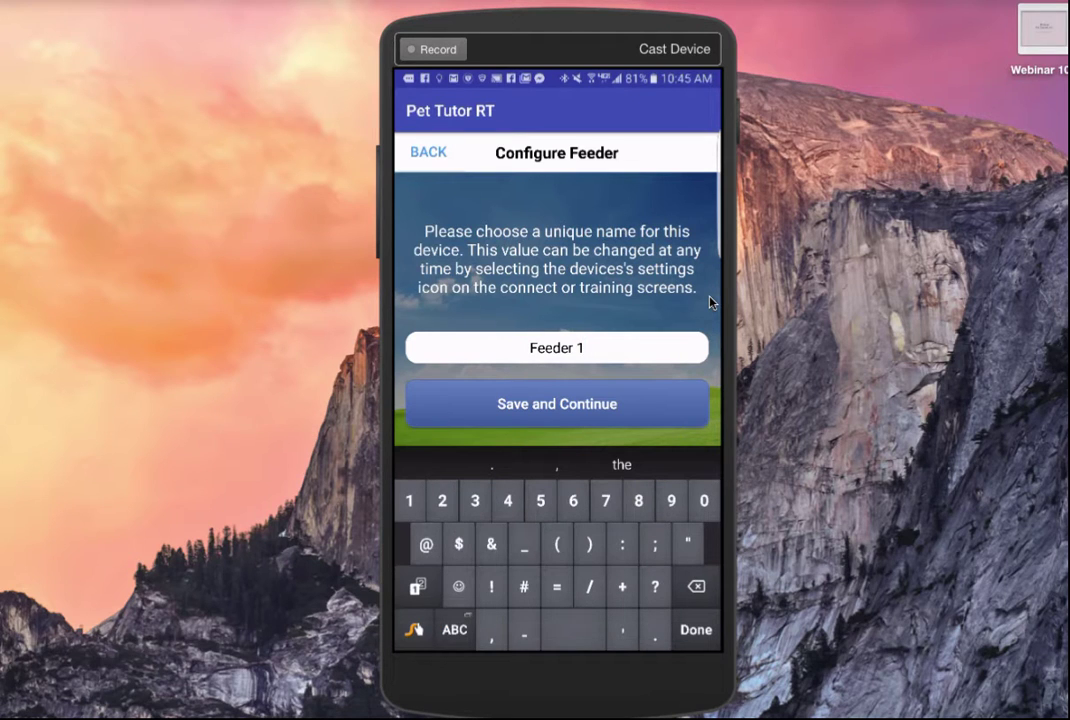
{"action": "key", "text": "Return"}
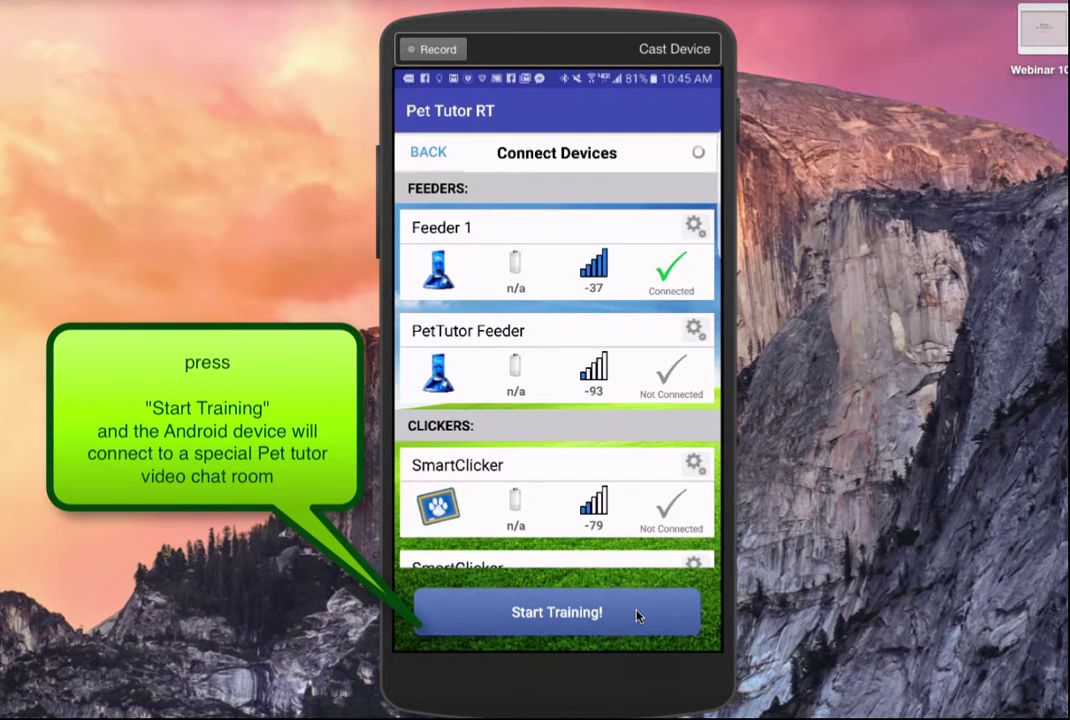
- Start the live training video session and send two test feeds to the feeder
{"action": "left_click", "coordinate": [638, 616]}
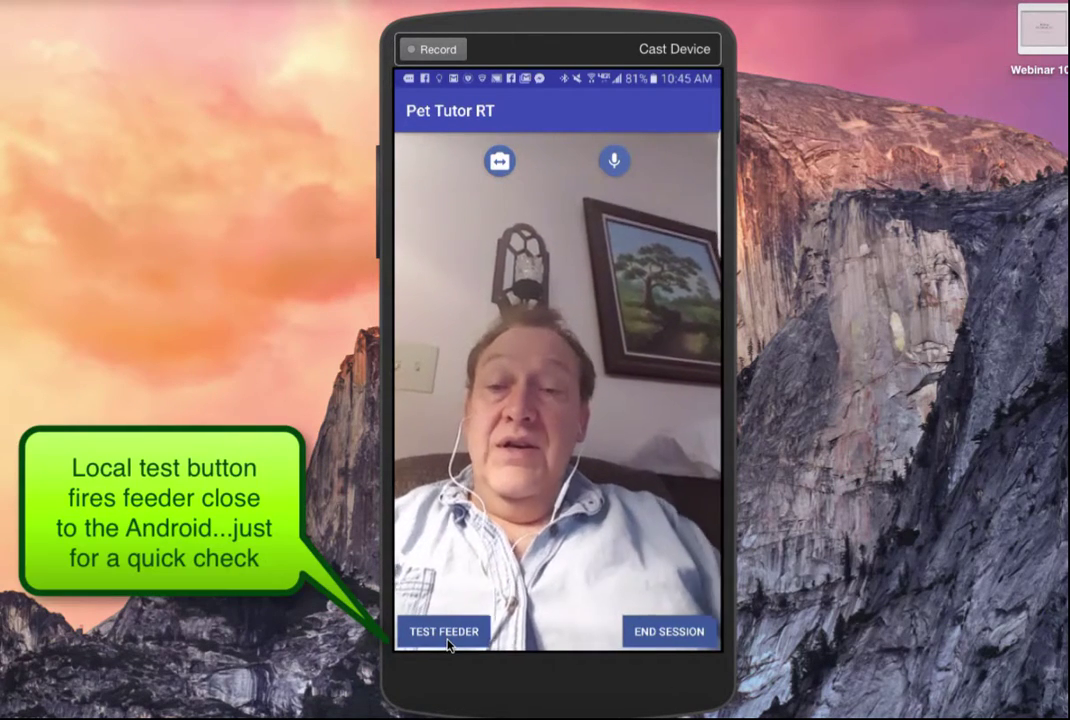
{"action": "left_click", "coordinate": [447, 641]}
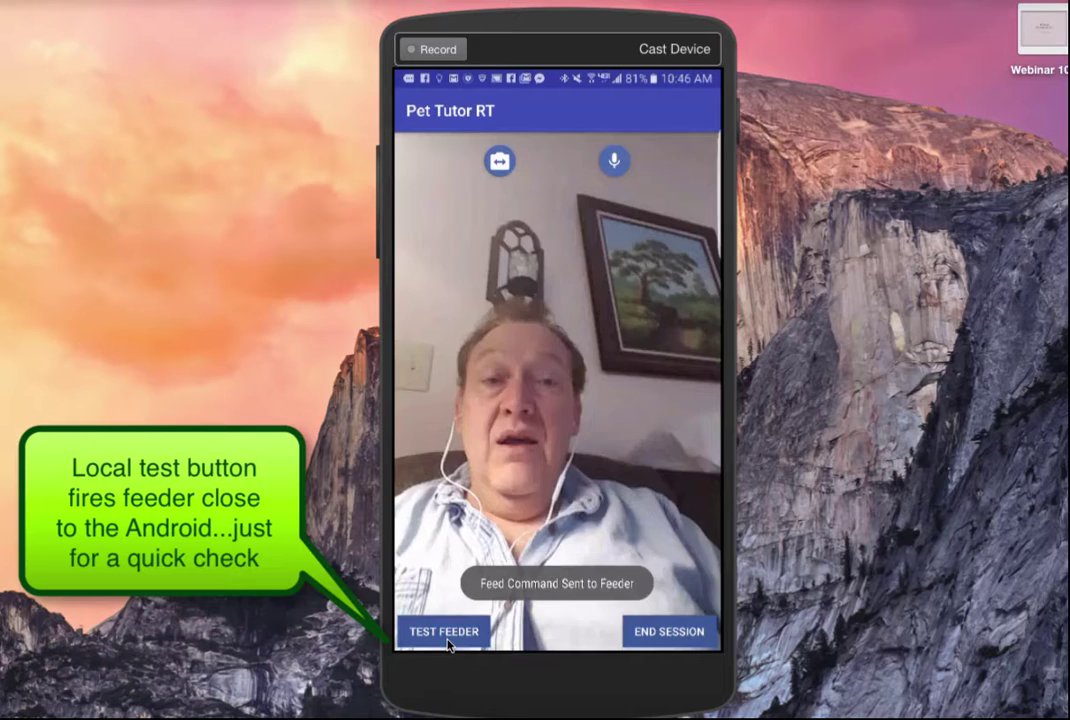
{"action": "left_click", "coordinate": [447, 641]}
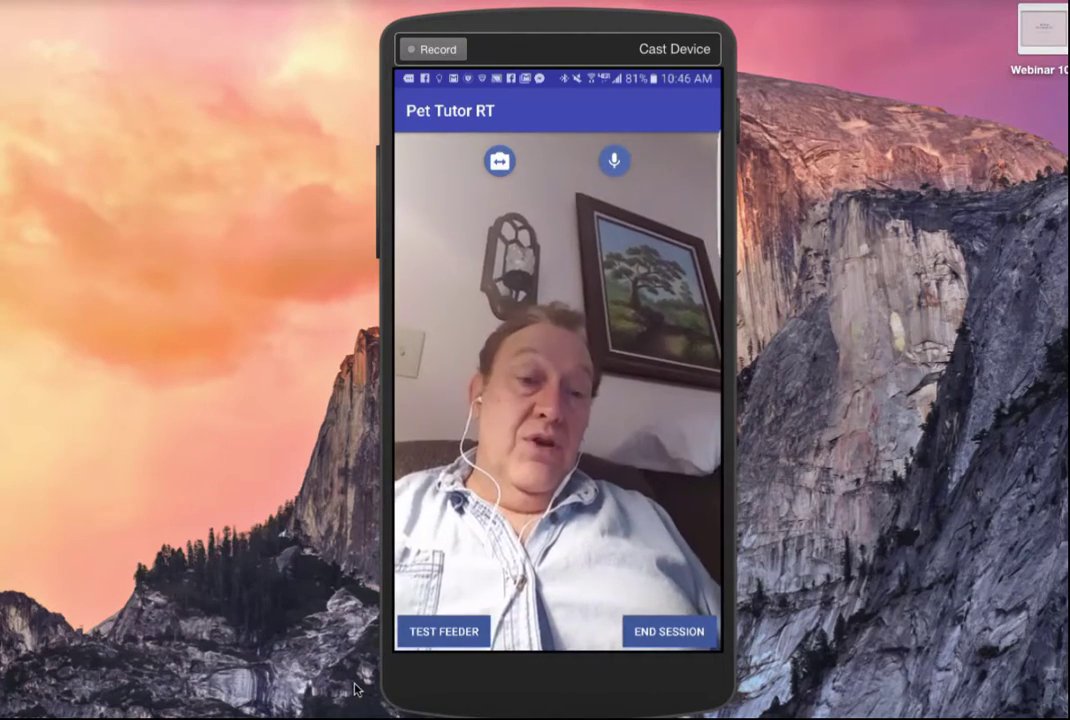
- Open the remote.pettutor.biz link from slide 4 of the instructions presentation in a new tab
{"action": "left_click", "coordinate": [60, 712]}
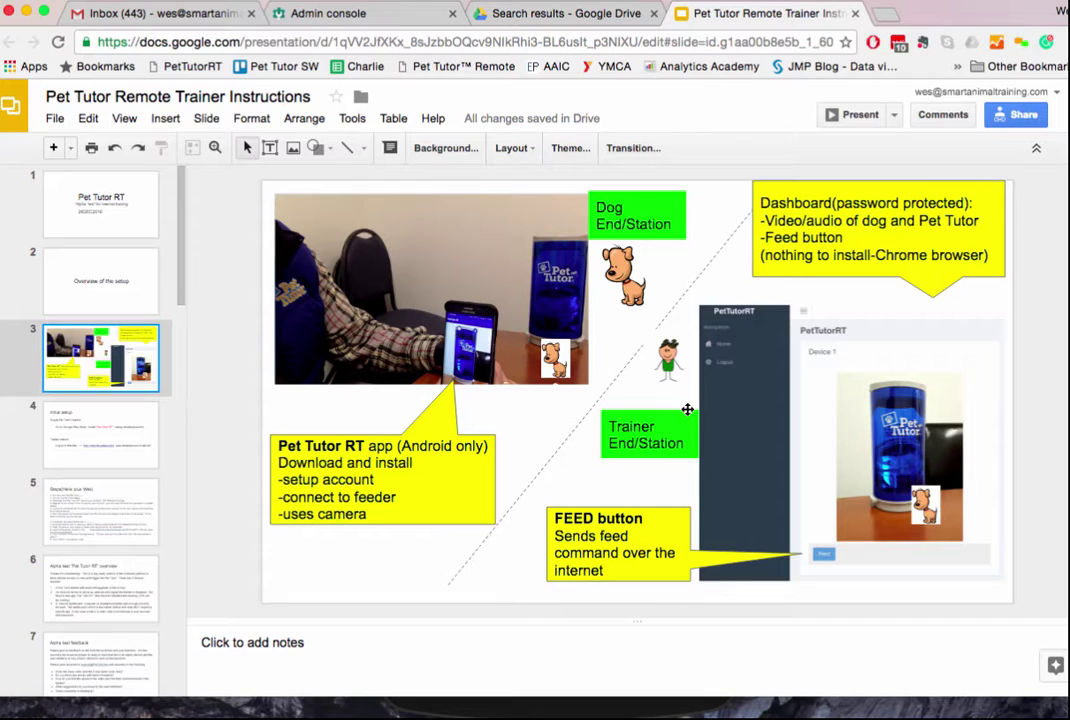
{"action": "left_click", "coordinate": [88, 437]}
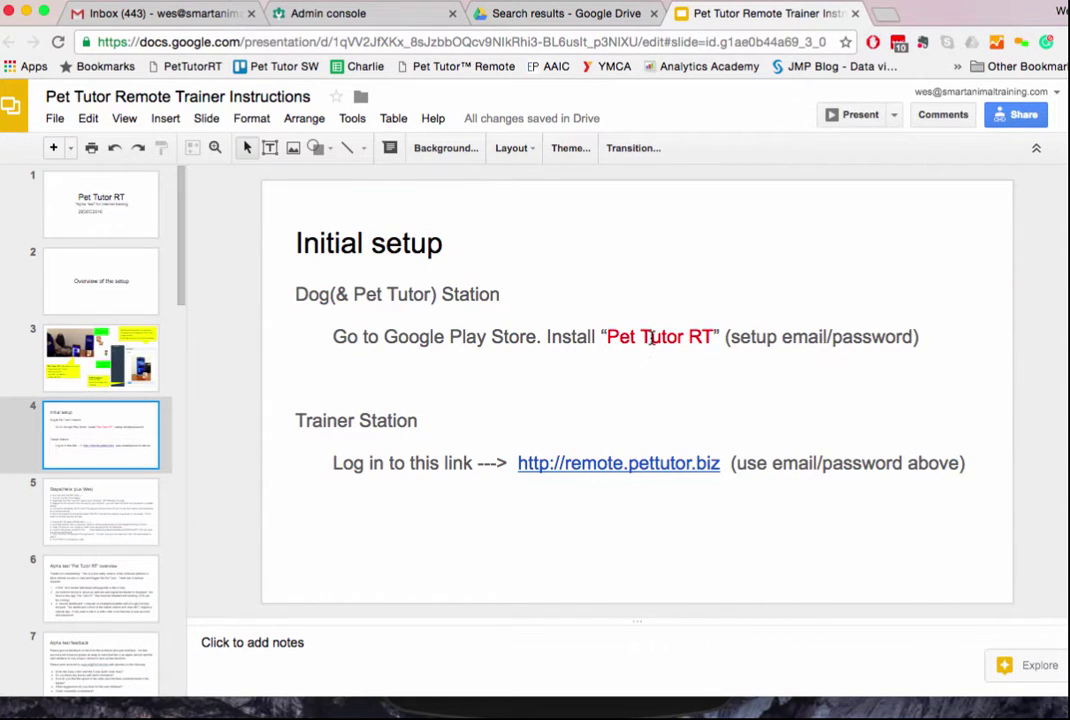
{"action": "left_click", "coordinate": [607, 466]}
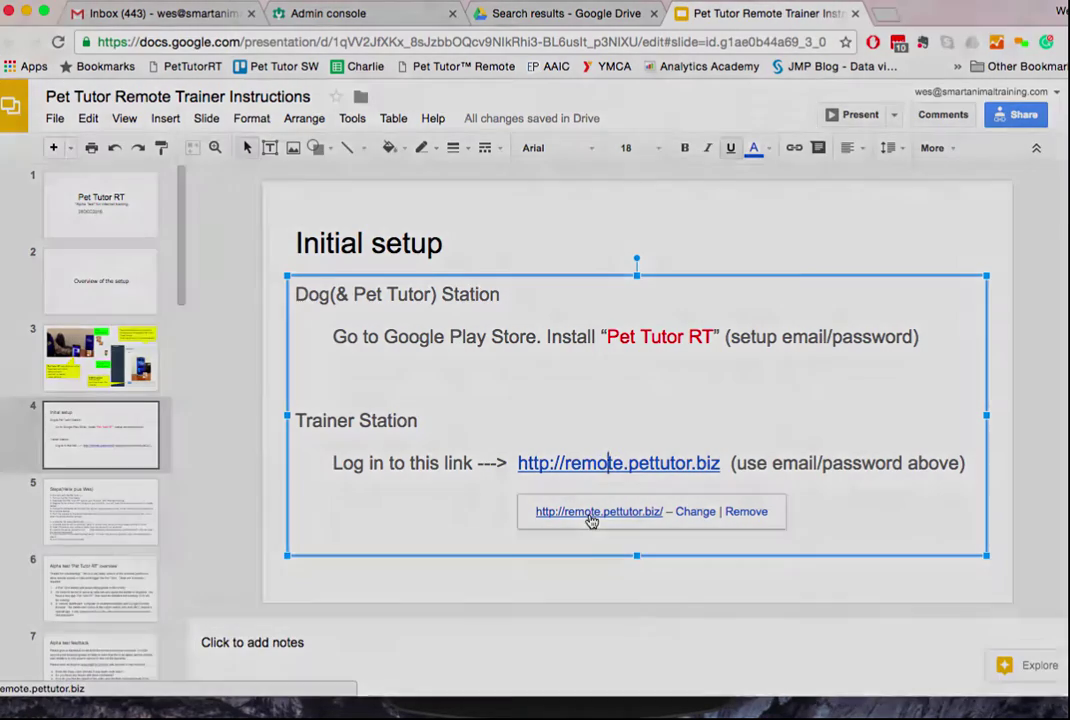
{"action": "left_click", "coordinate": [592, 513]}
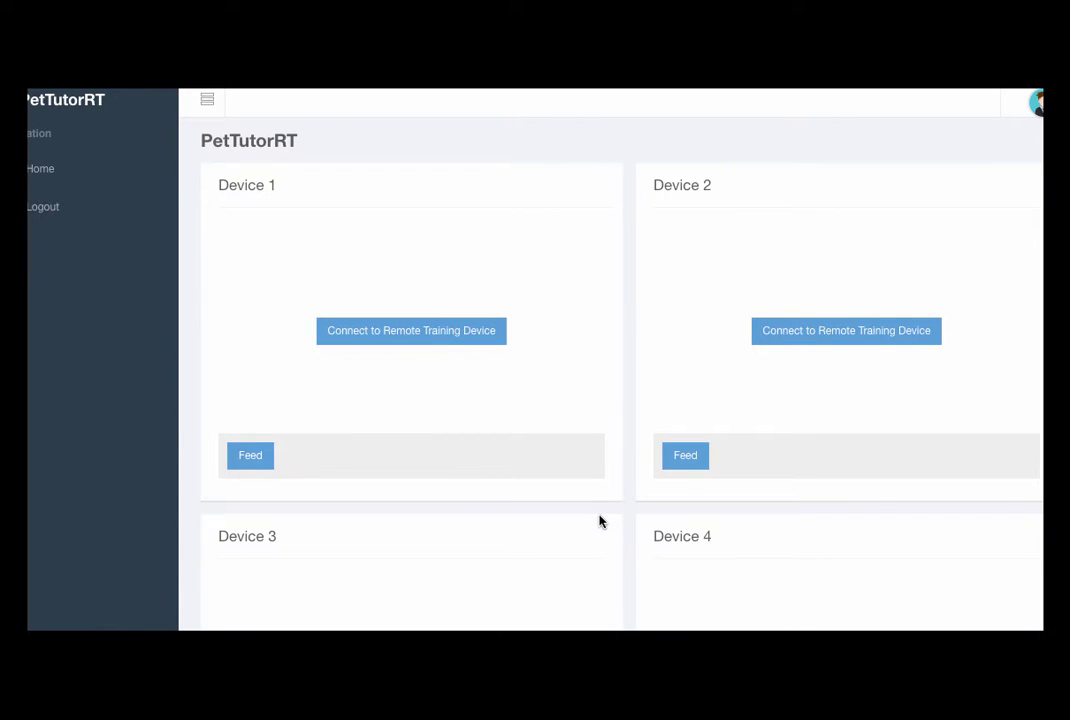
- Log out of the remote dashboard and enter the account e-mail and password on the login form
{"action": "left_click", "coordinate": [50, 216]}
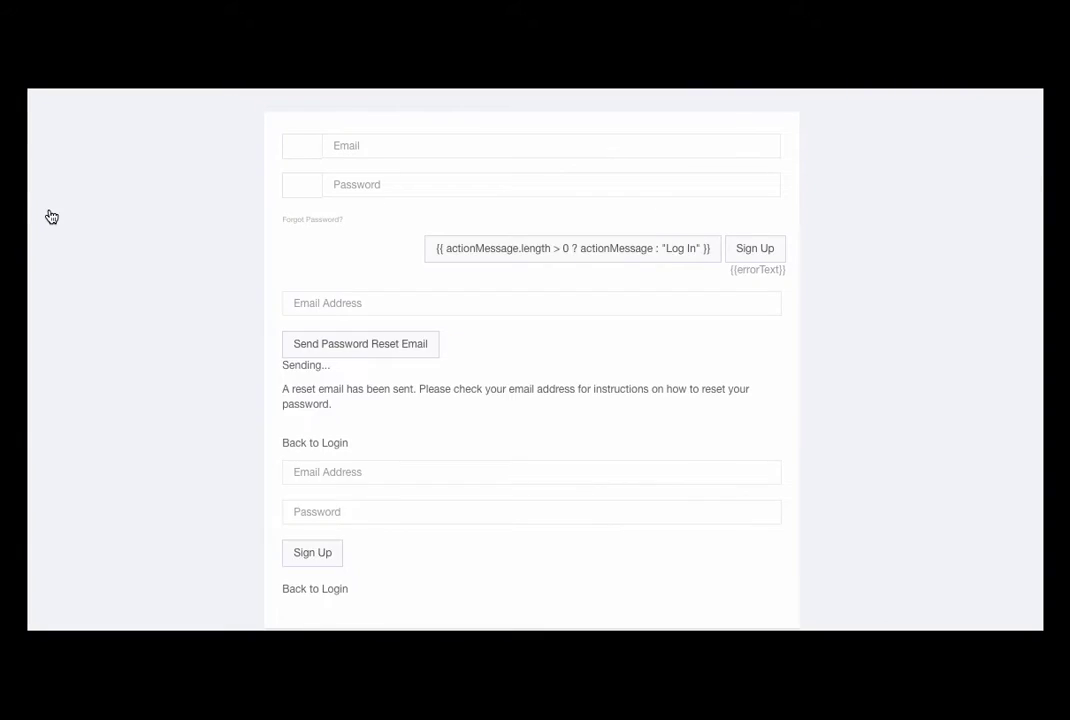
{"action": "left_click", "coordinate": [372, 148]}
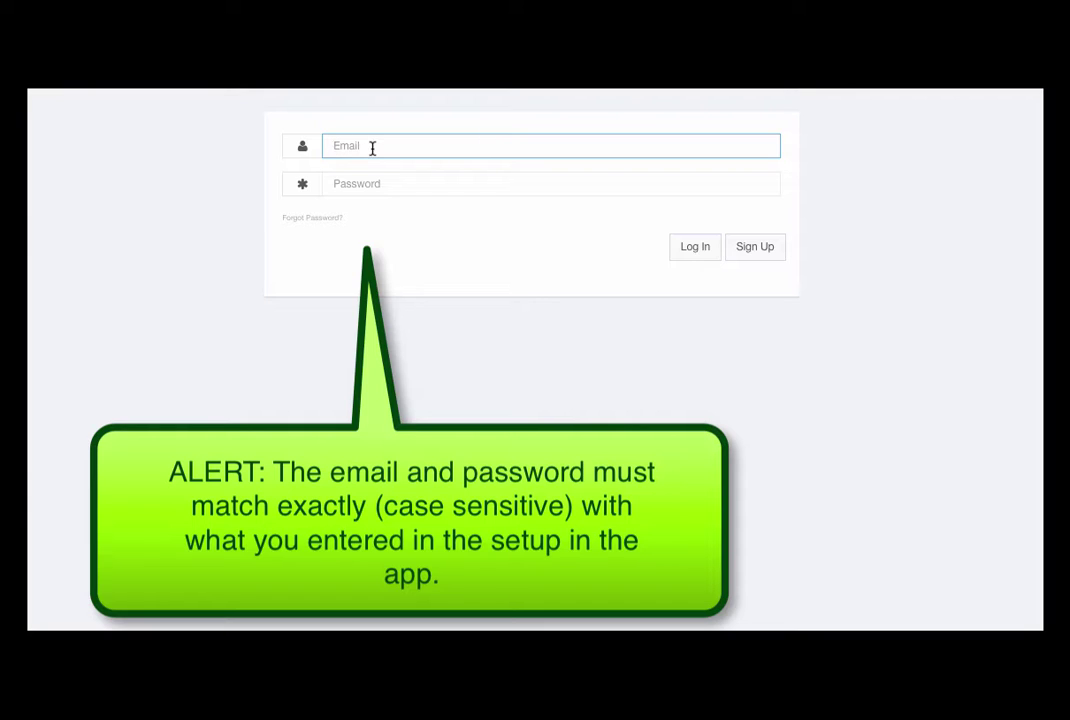
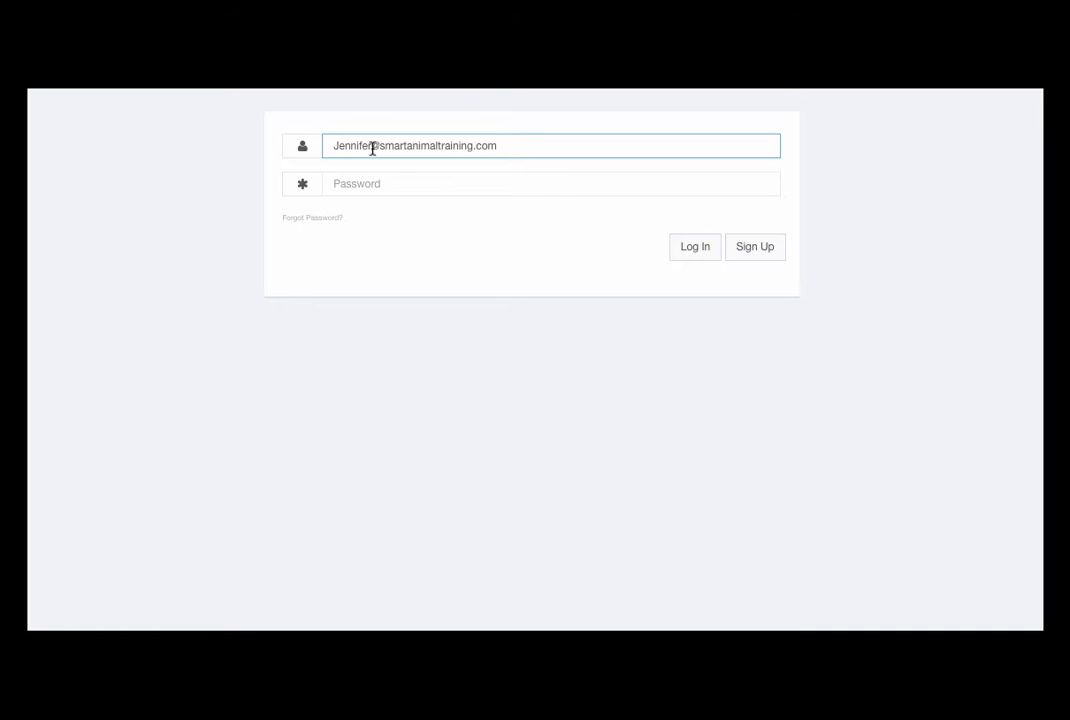
{"action": "left_click", "coordinate": [353, 176]}
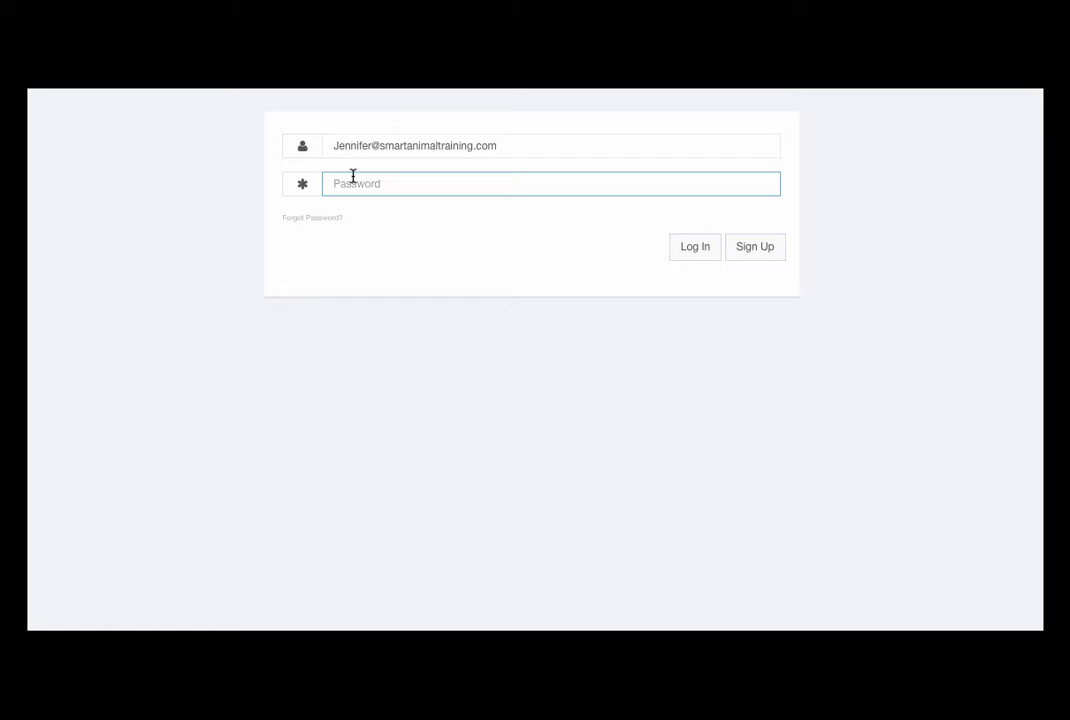
{"action": "type", "text": "•"}
- Log in and connect Device 1 to the remote training device to start its live video
{"action": "left_click", "coordinate": [696, 253]}
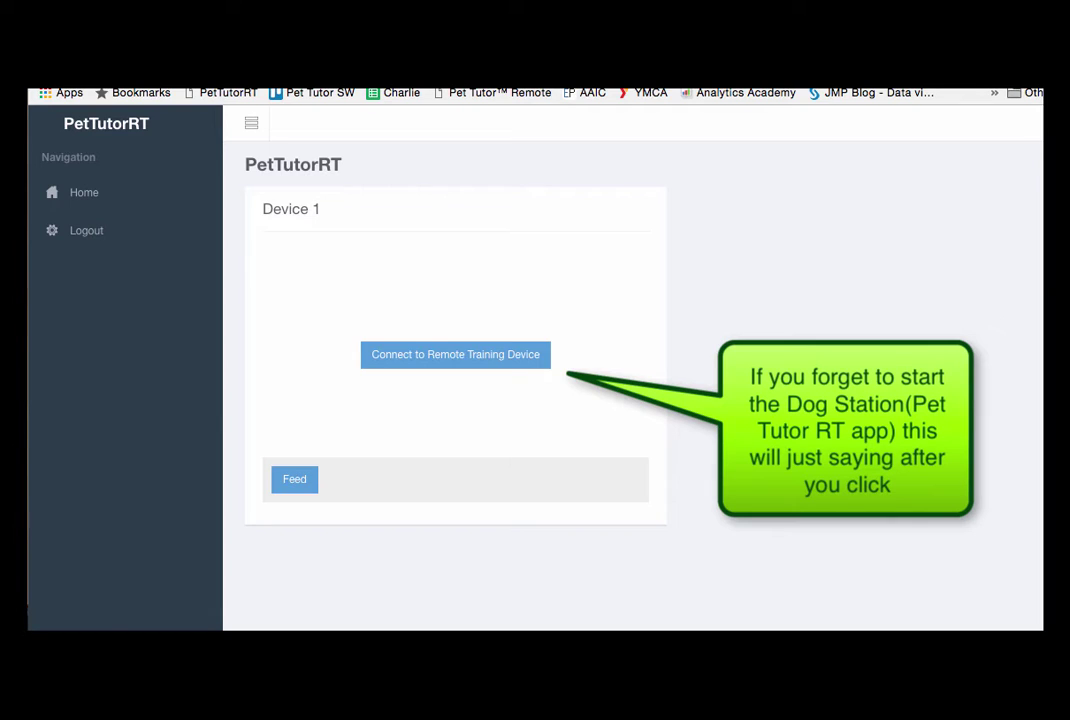
{"action": "left_click", "coordinate": [409, 365]}
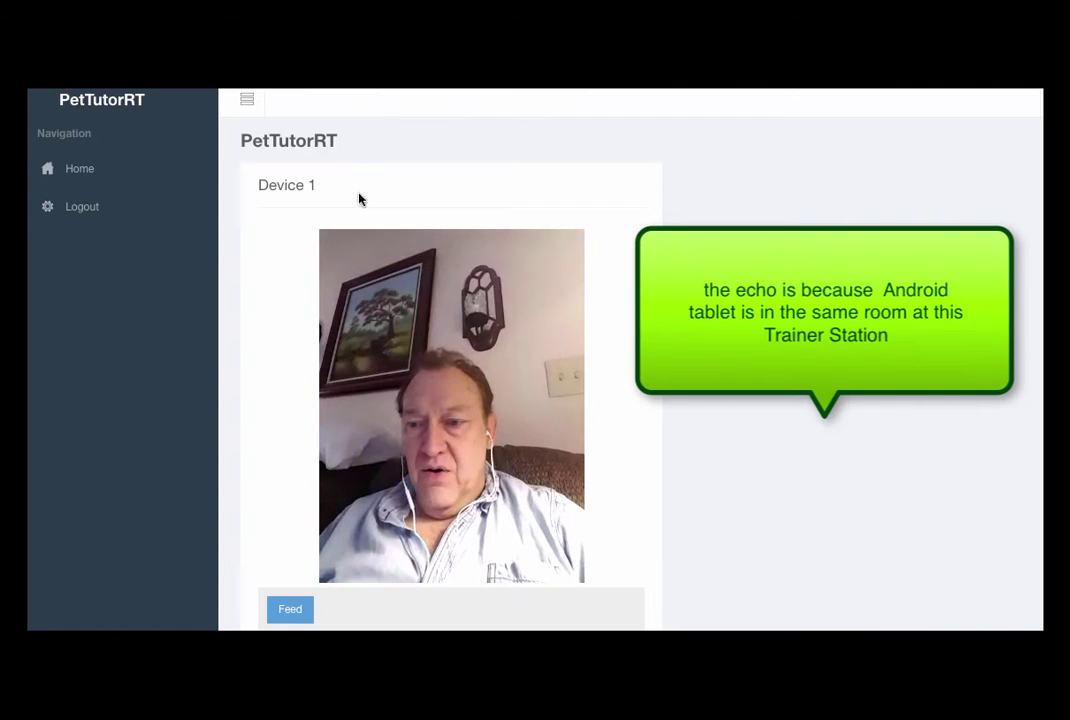
- Send two feed commands to Device 1 with its Feed button
{"action": "left_click", "coordinate": [293, 615]}
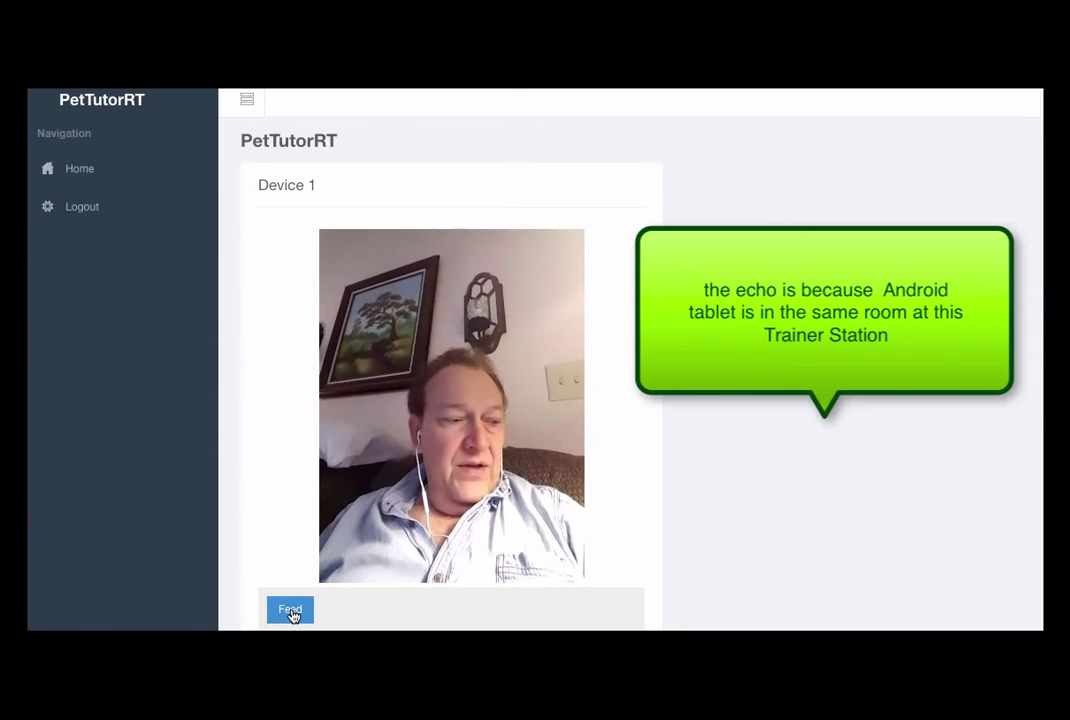
{"action": "left_click", "coordinate": [290, 610]}
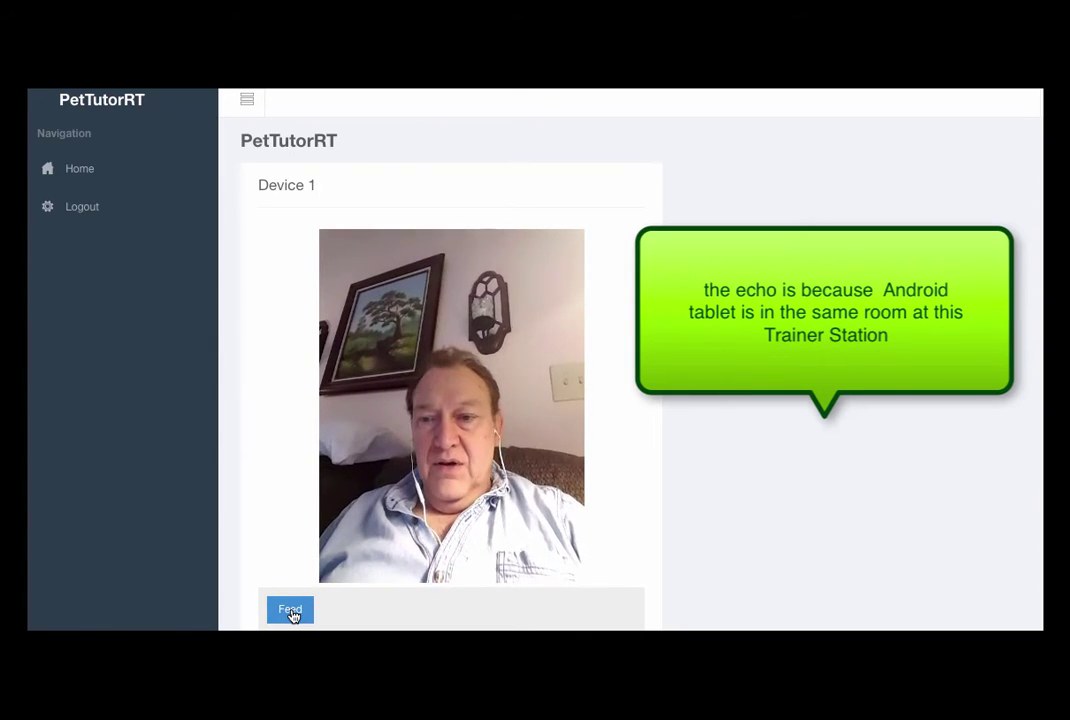